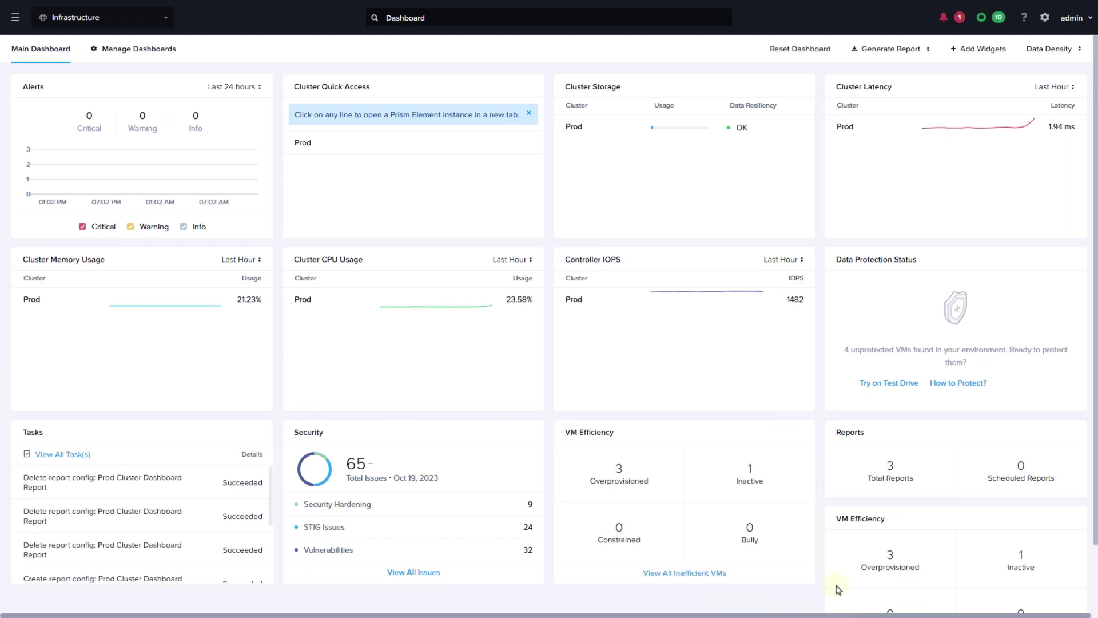
Step: Save the infrastructure dashboard as report configuration 'Prod Cluster Dashboard Report'
click(888, 51)
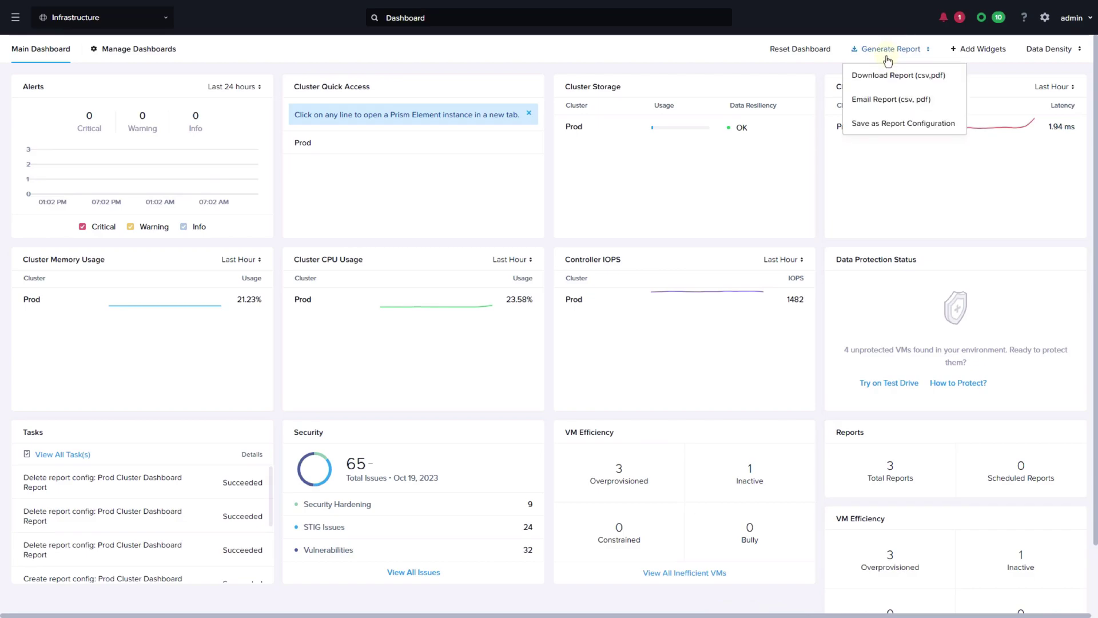
click(884, 127)
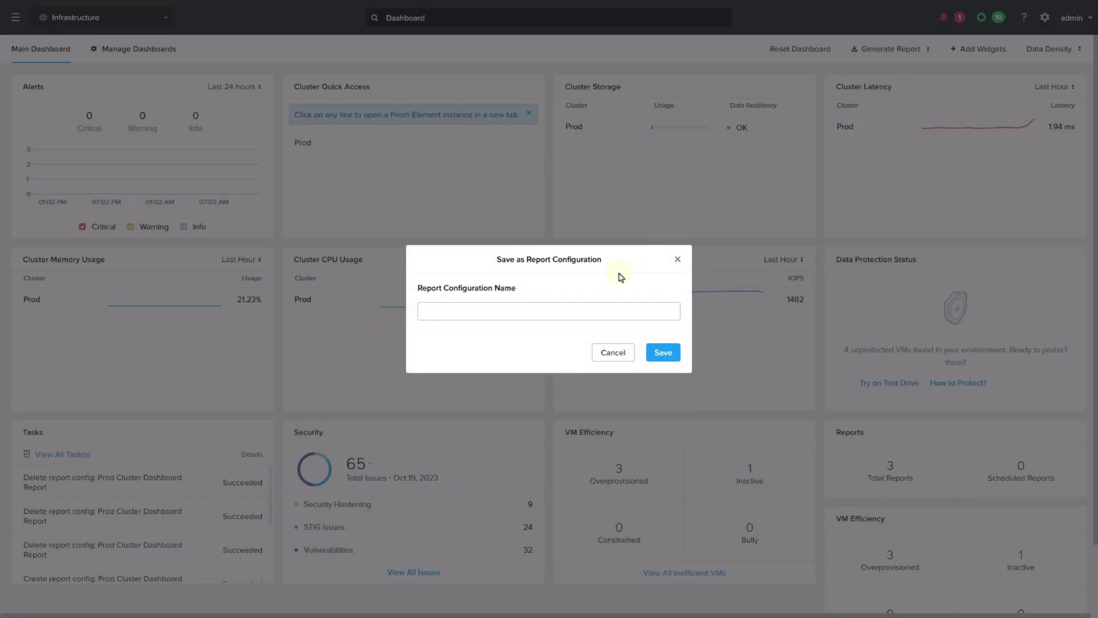
click(529, 311)
click(532, 338)
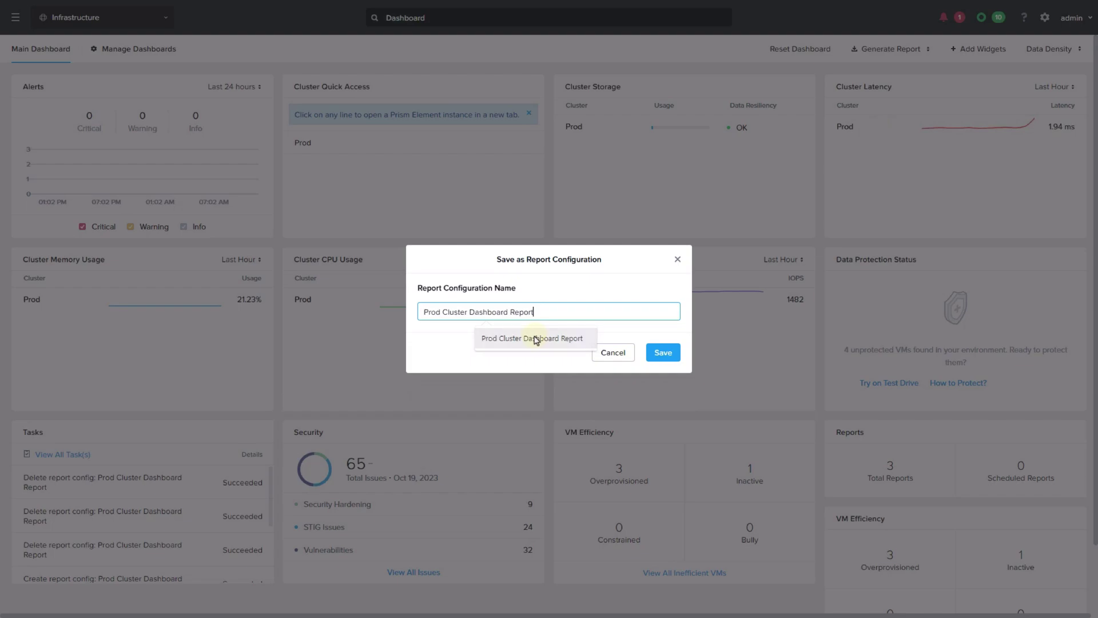
click(662, 351)
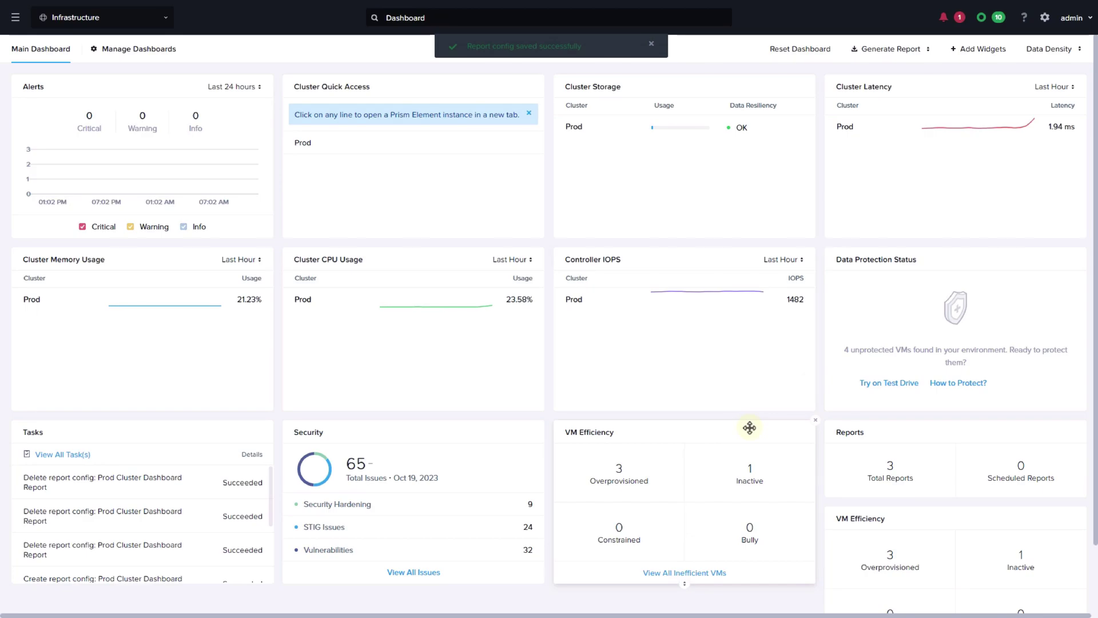
click(891, 50)
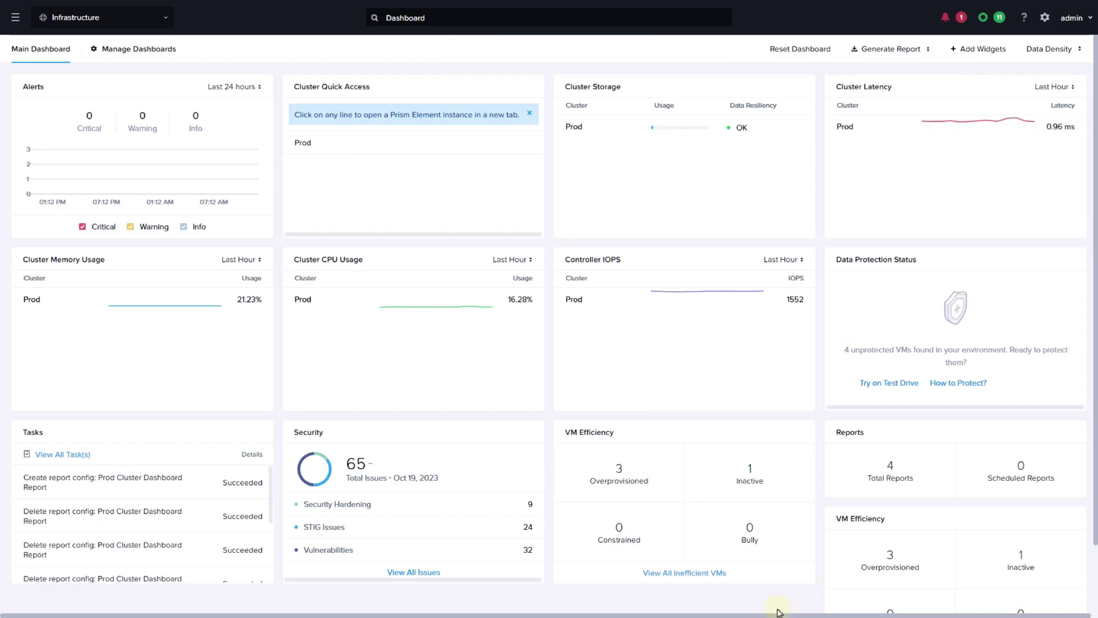
click(60, 17)
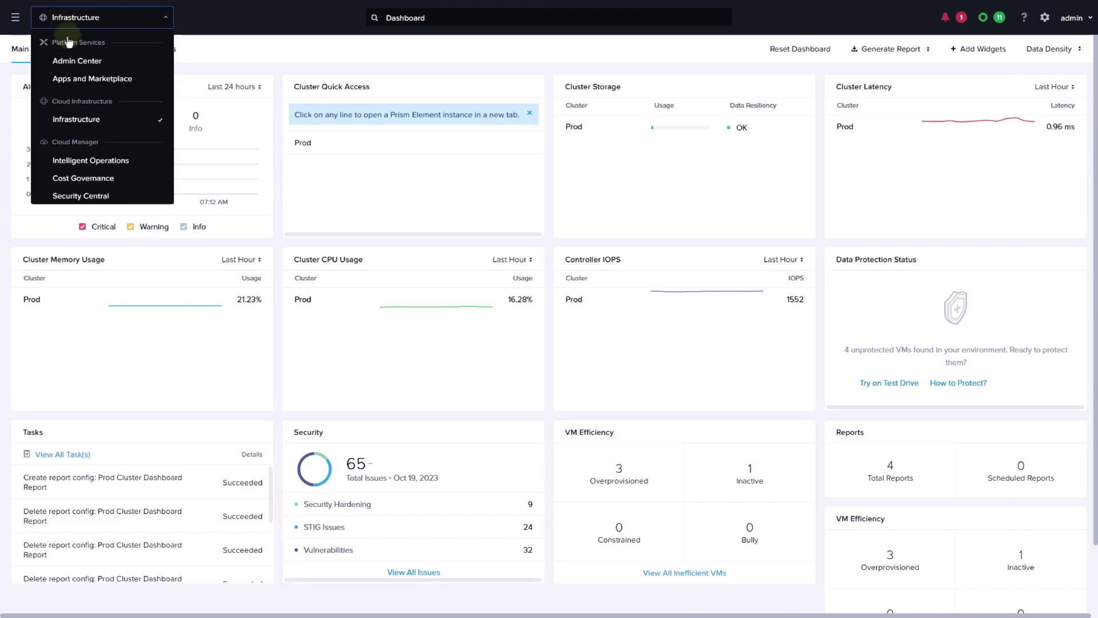
click(90, 160)
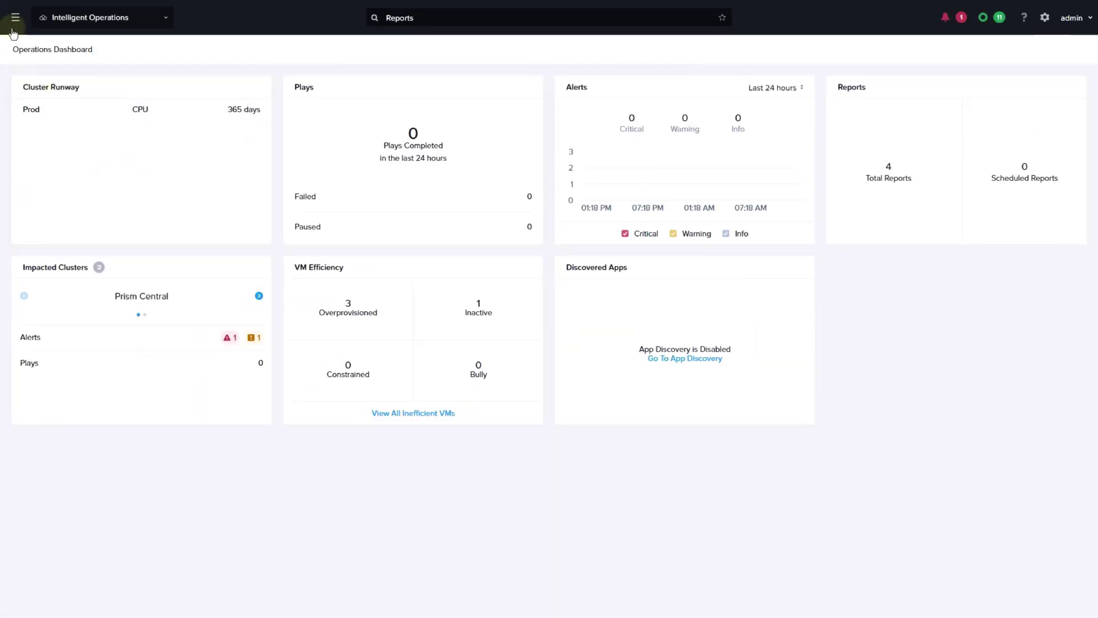
click(14, 17)
click(23, 182)
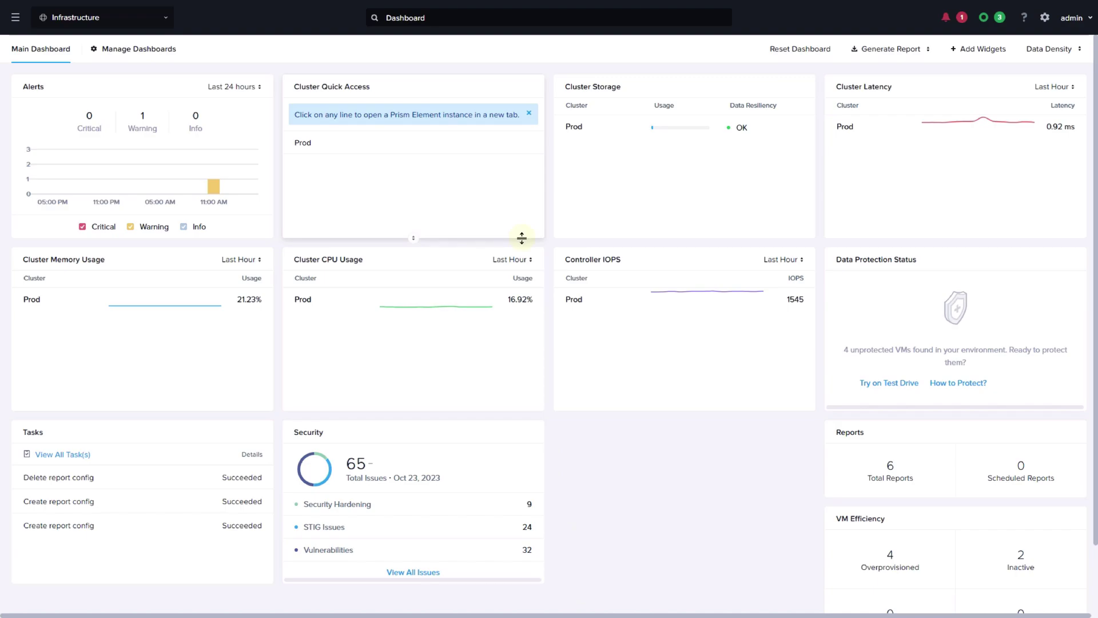
Step: Filter the Events list to show only User Action events
click(15, 18)
click(35, 200)
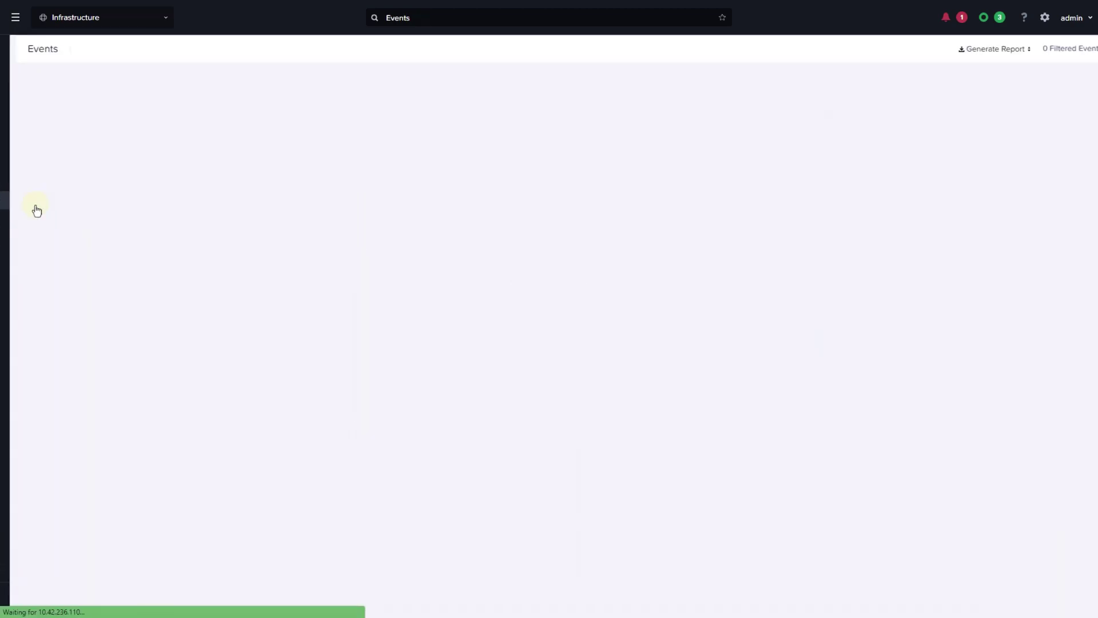
click(1056, 115)
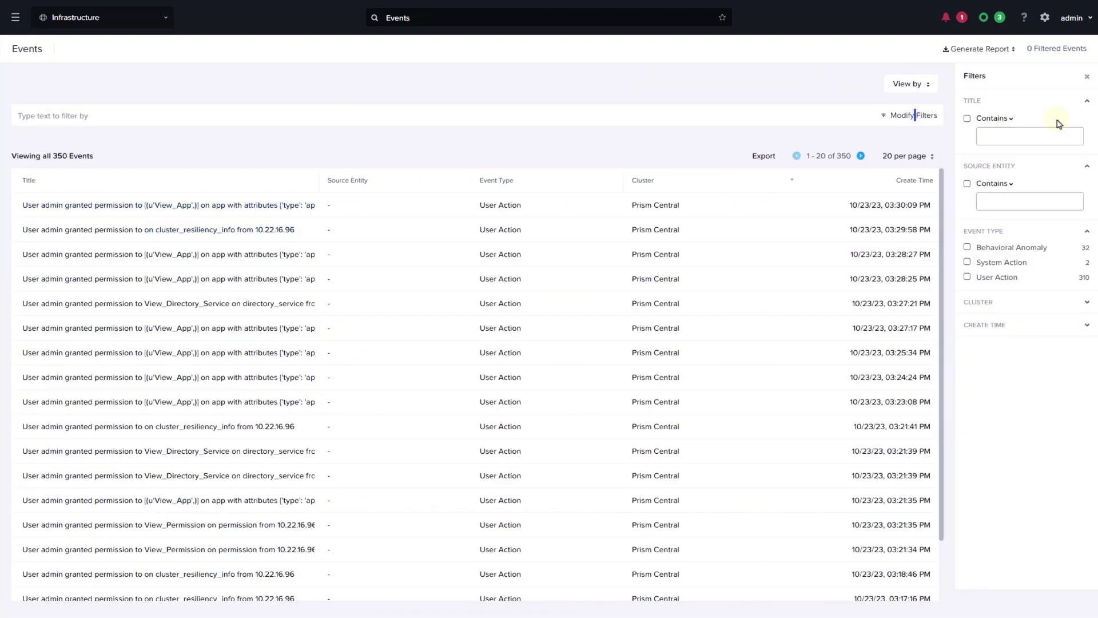
click(968, 277)
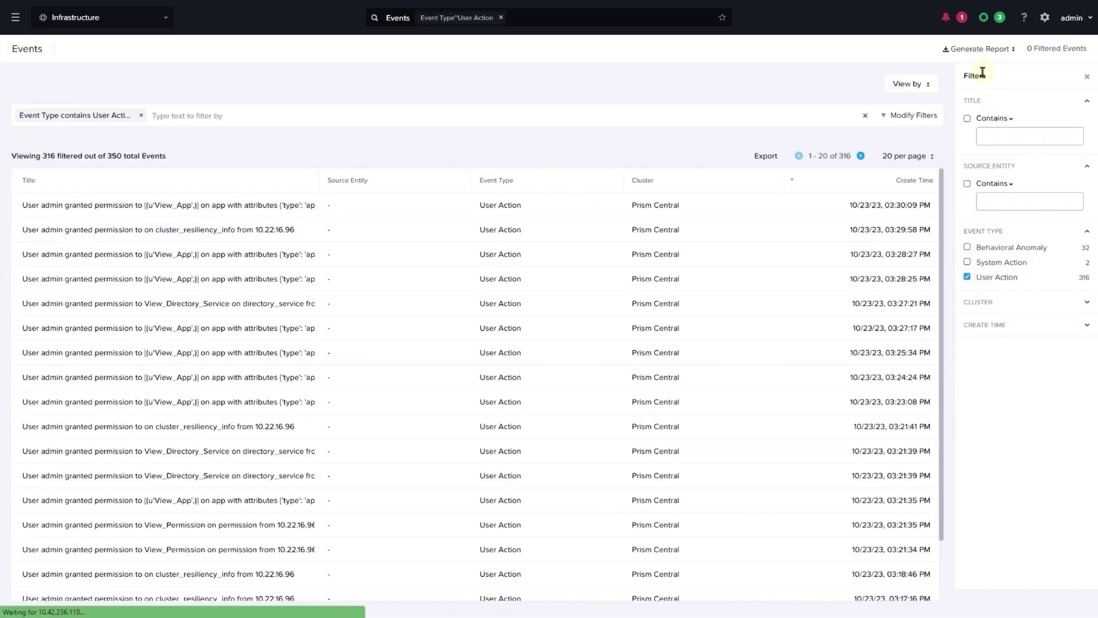
Step: Save the filtered events list as report view 'User Action Events View'
click(981, 49)
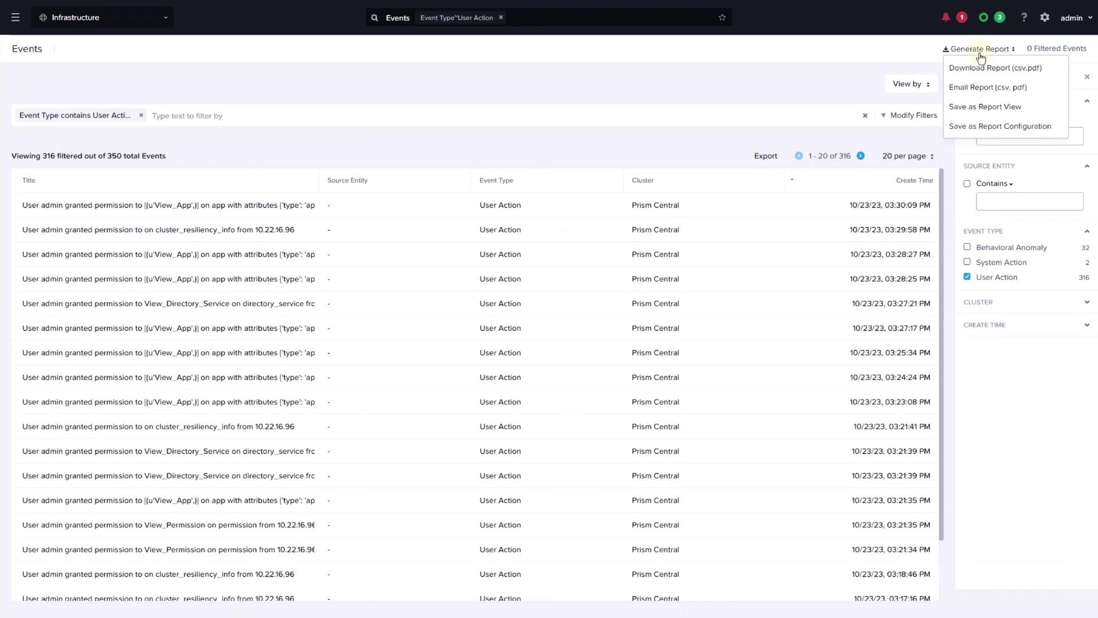
click(984, 107)
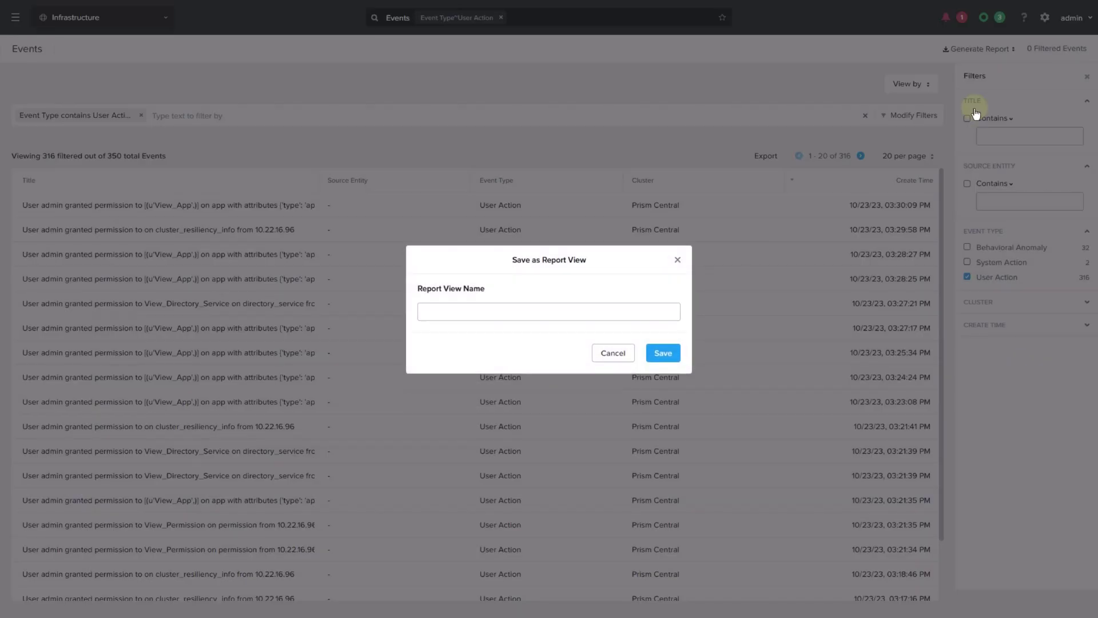
click(483, 313)
text(User Action Events View)
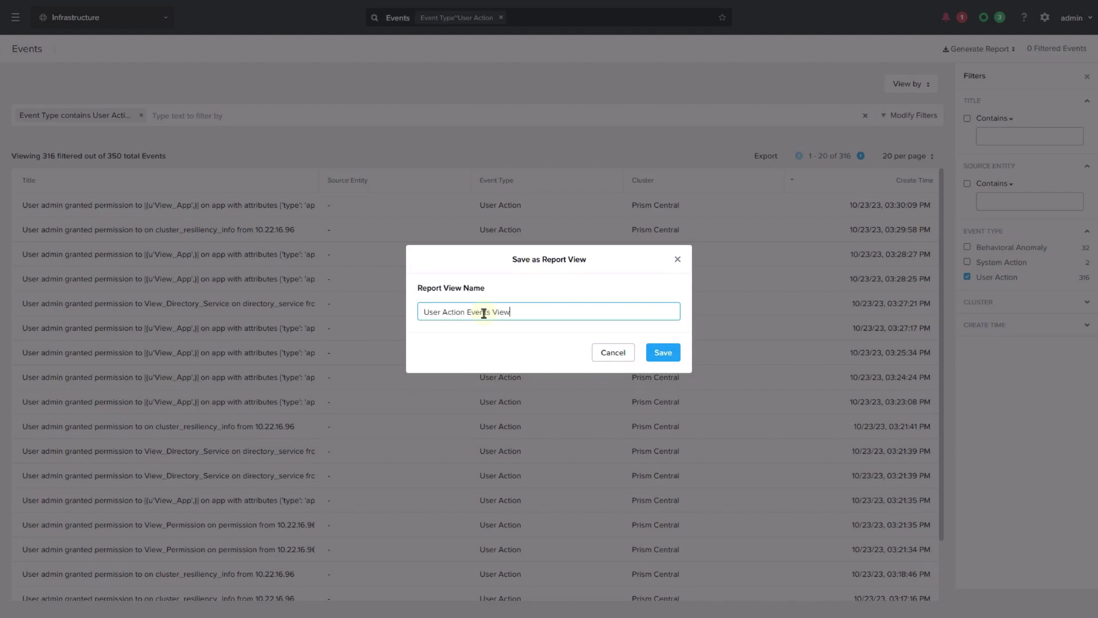
click(662, 352)
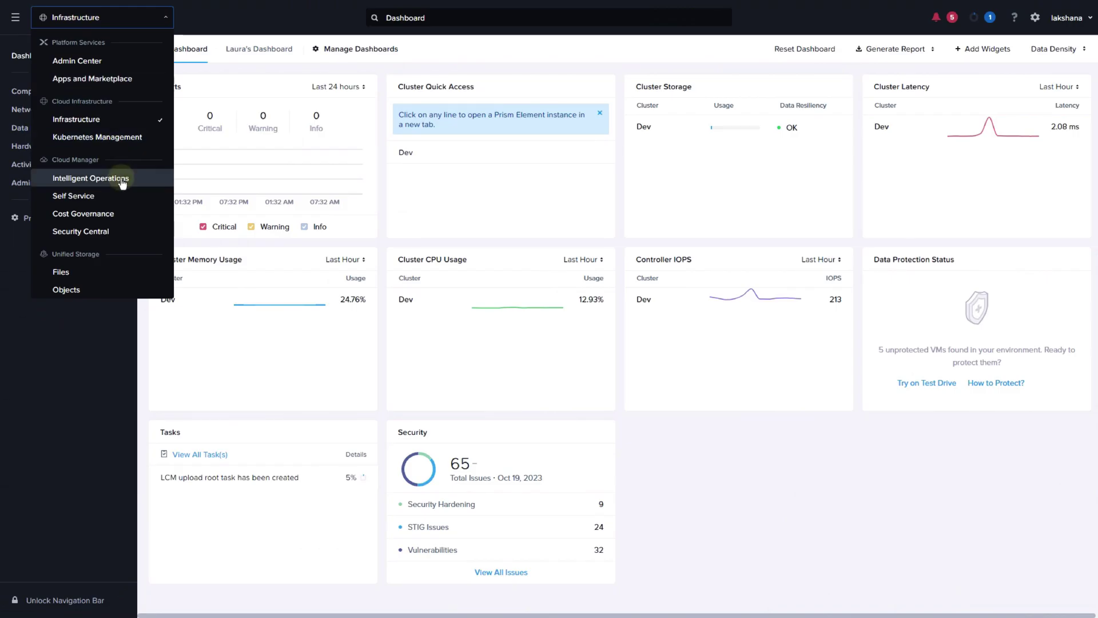
Step: Export VM Performance Report's configuration from Intelligent Operations Reports as an .rpt file
click(112, 177)
click(31, 182)
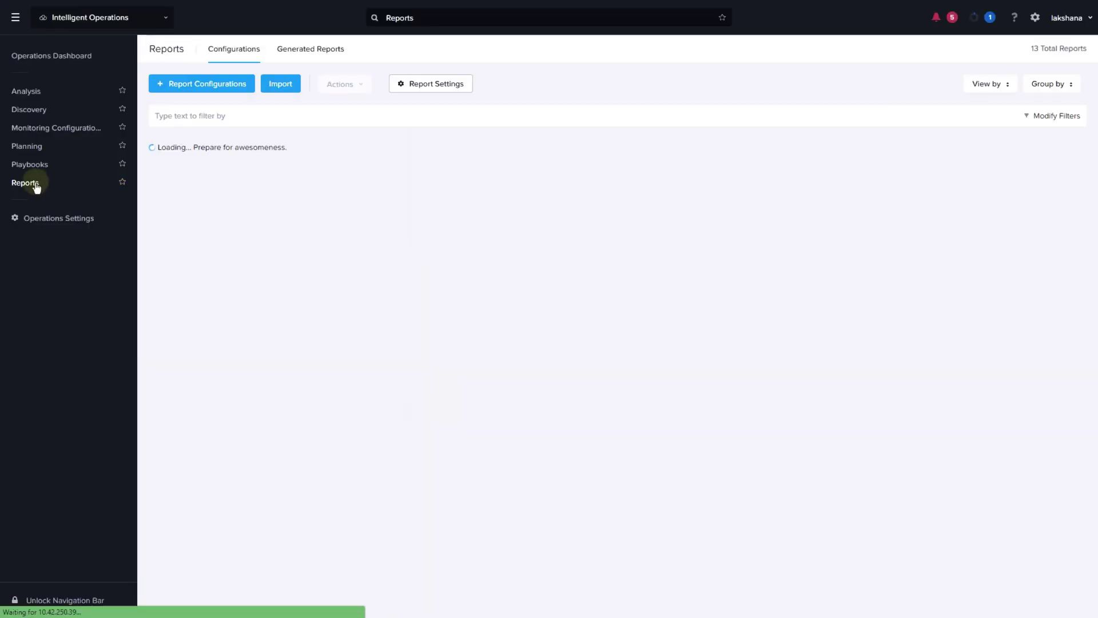
click(162, 230)
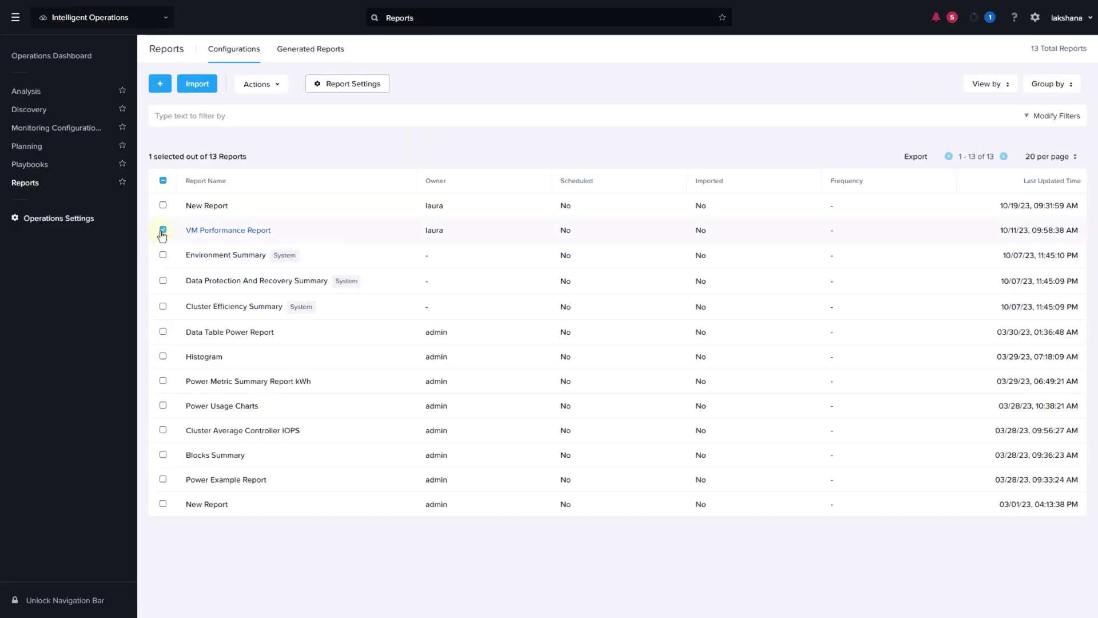
click(256, 83)
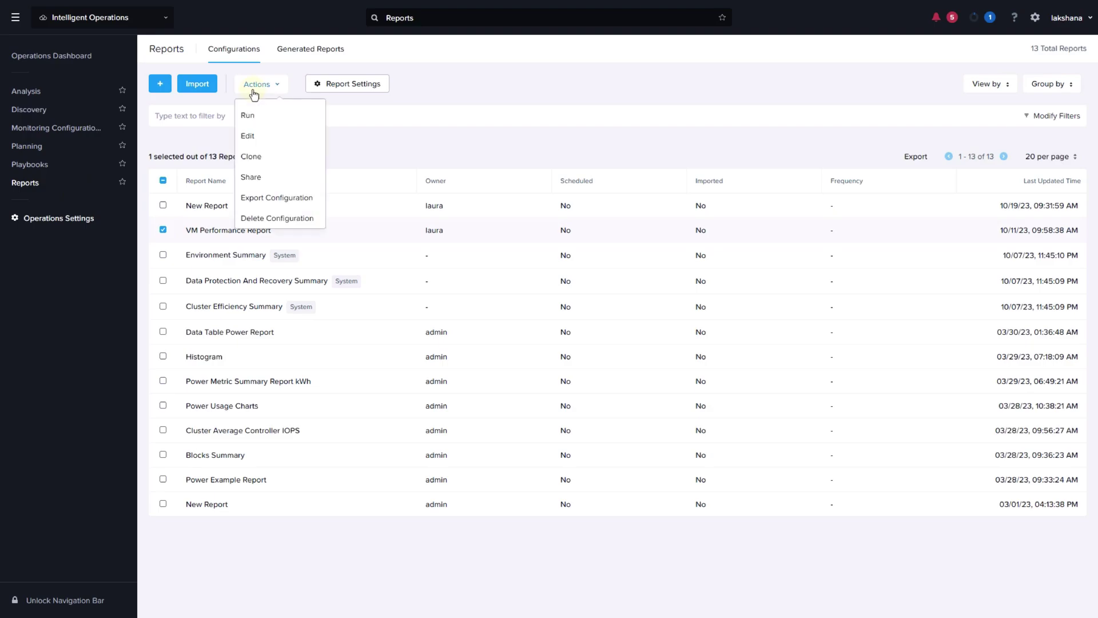
click(288, 196)
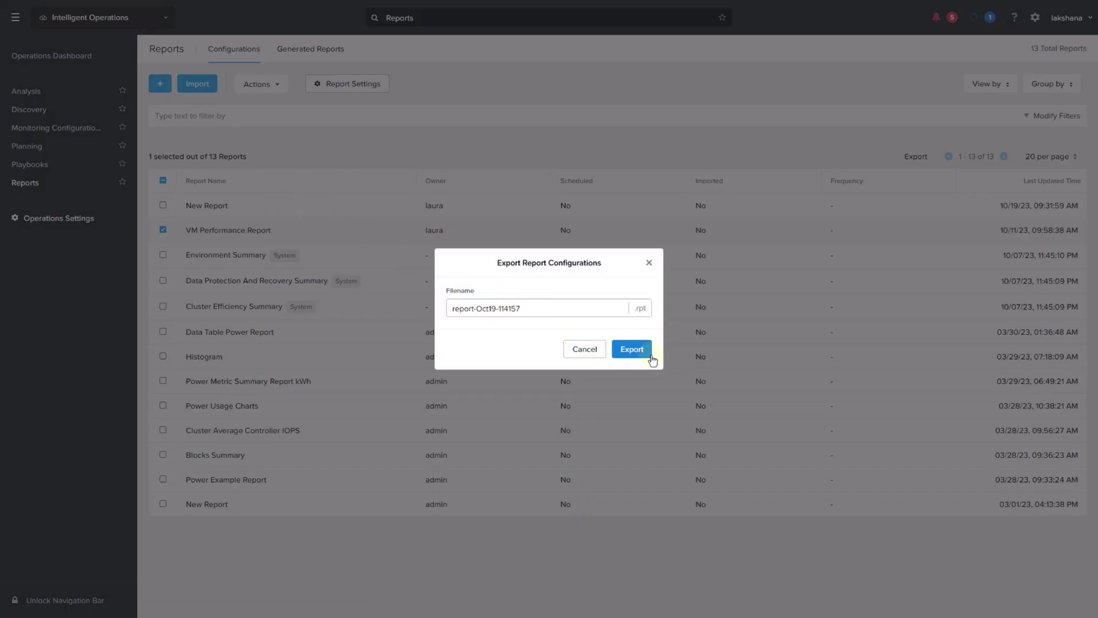
click(631, 349)
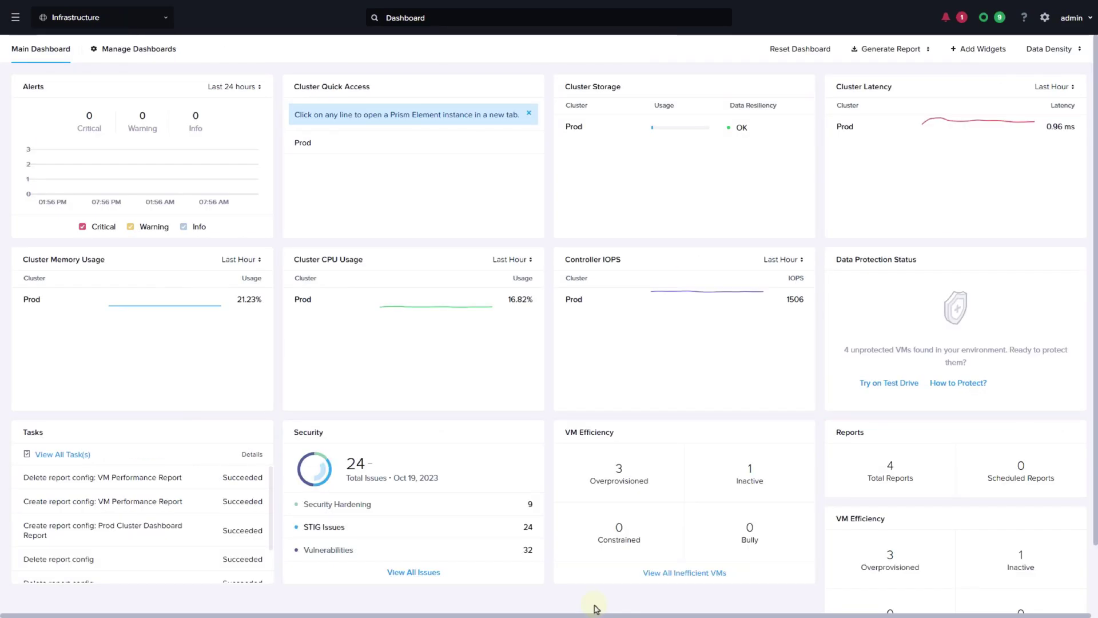
Step: Go to the Reports page in Intelligent Operations
click(120, 18)
click(91, 160)
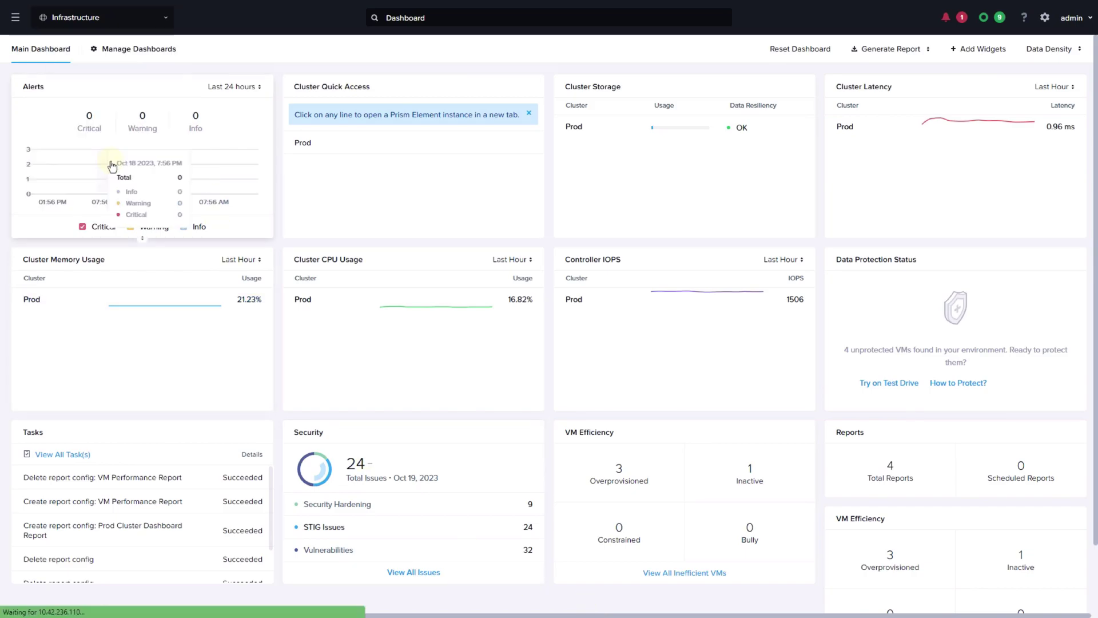
click(16, 17)
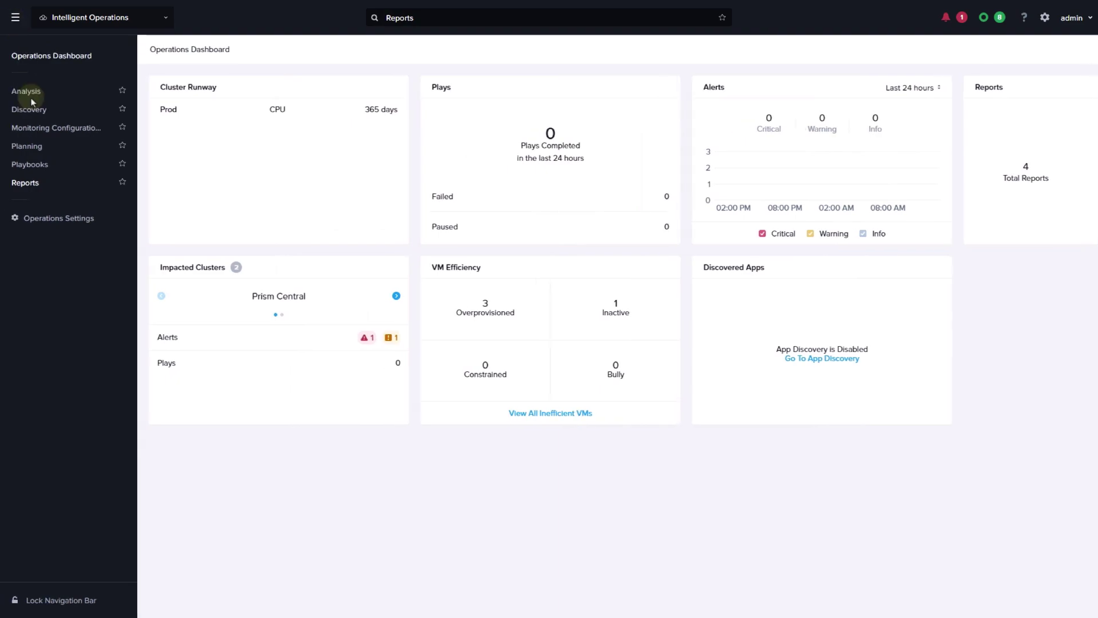
click(33, 182)
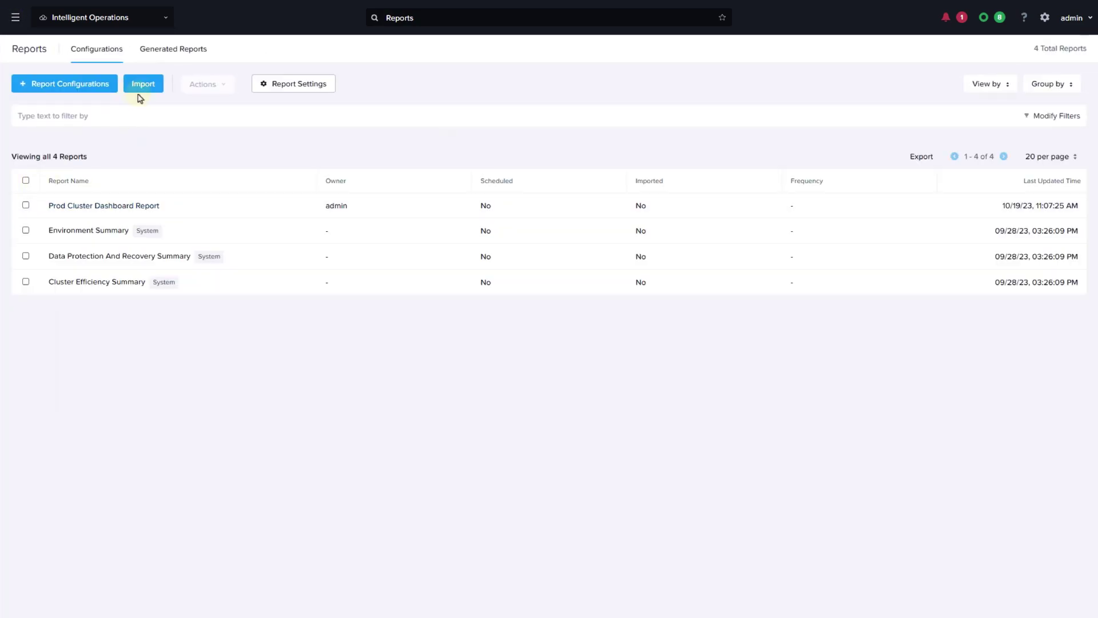
Step: Import the VM Performance Report.rpt configuration file from Downloads
click(149, 83)
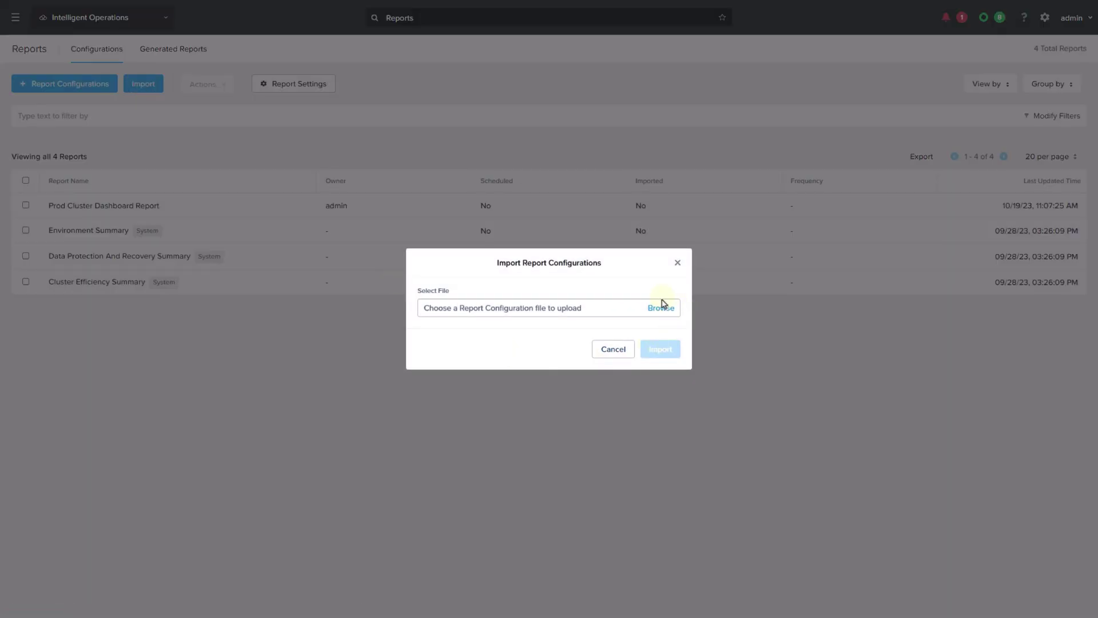
click(661, 307)
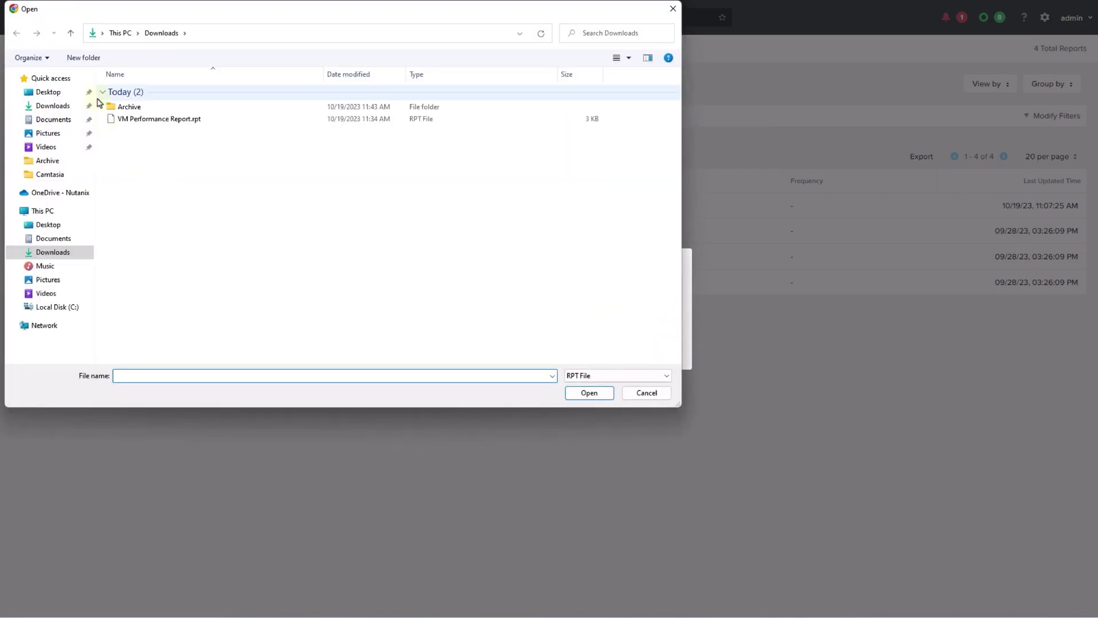
click(159, 118)
click(589, 392)
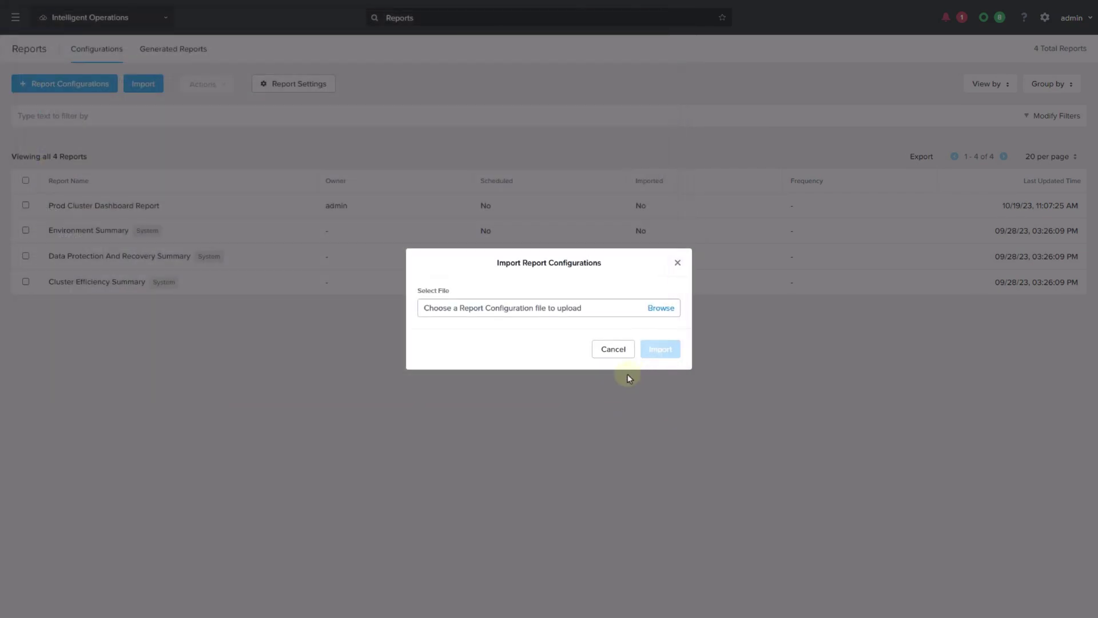
click(658, 352)
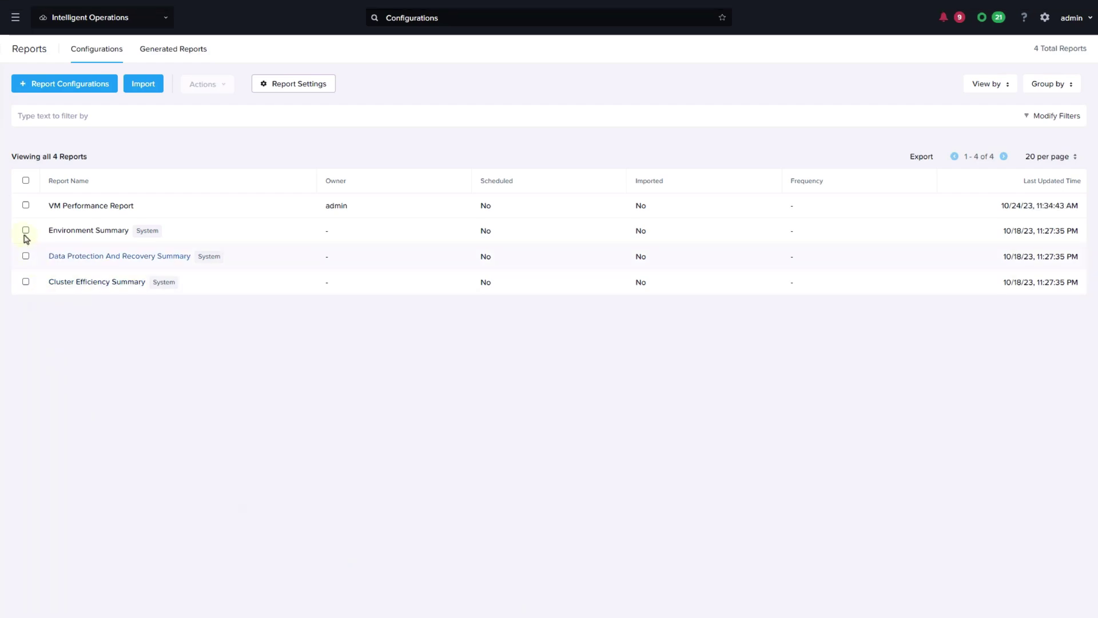
Step: Edit VM Performance Report and add a data table titled Critical Alerts
click(26, 207)
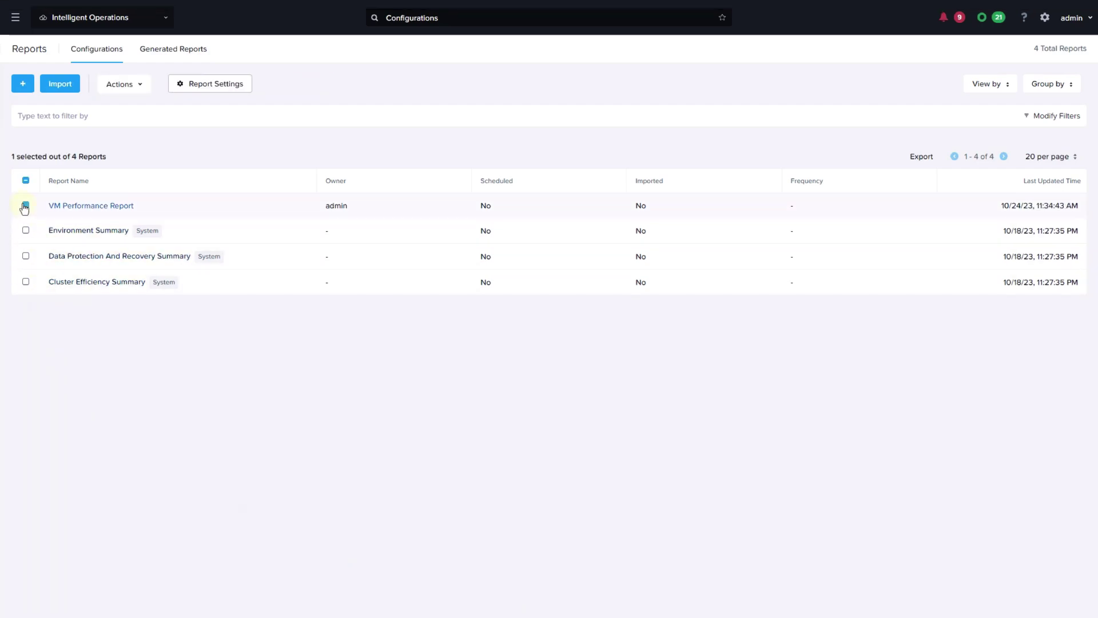
click(125, 84)
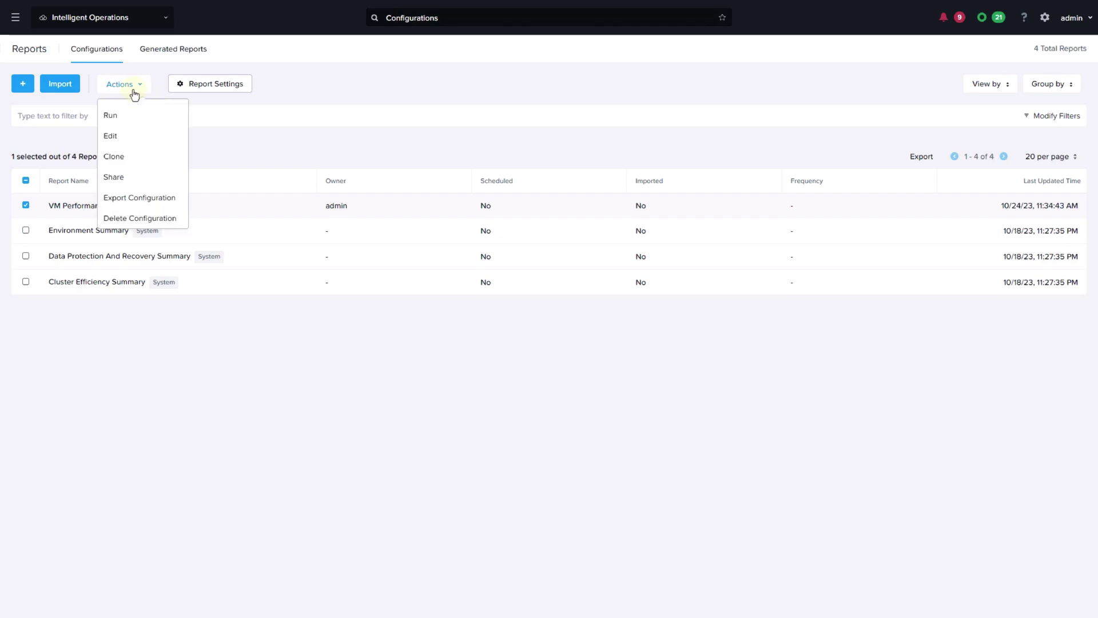
click(110, 136)
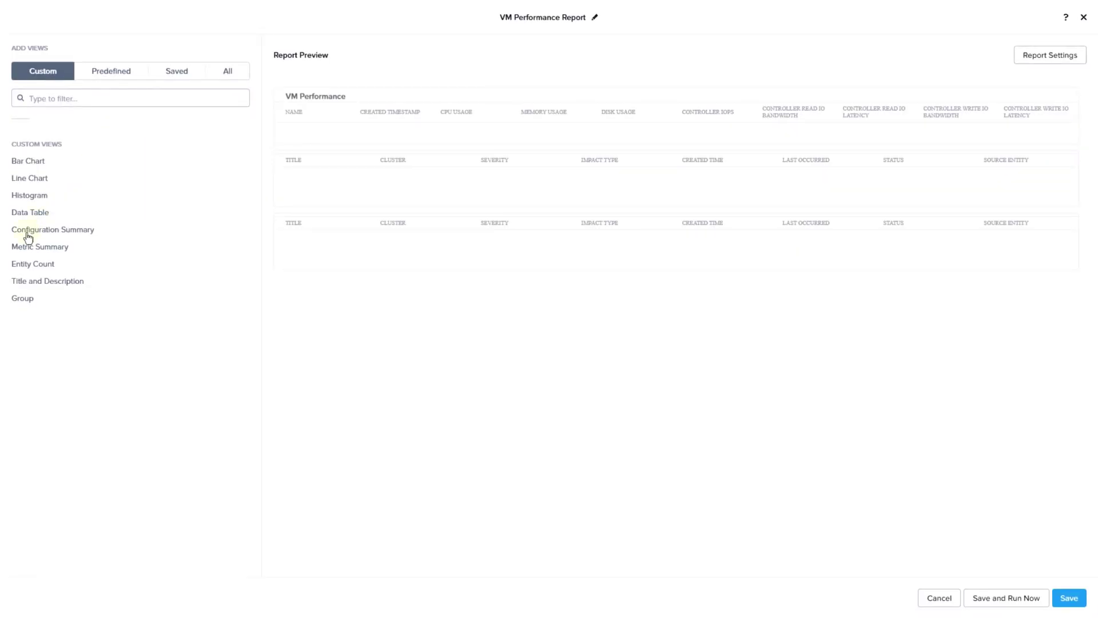
click(26, 213)
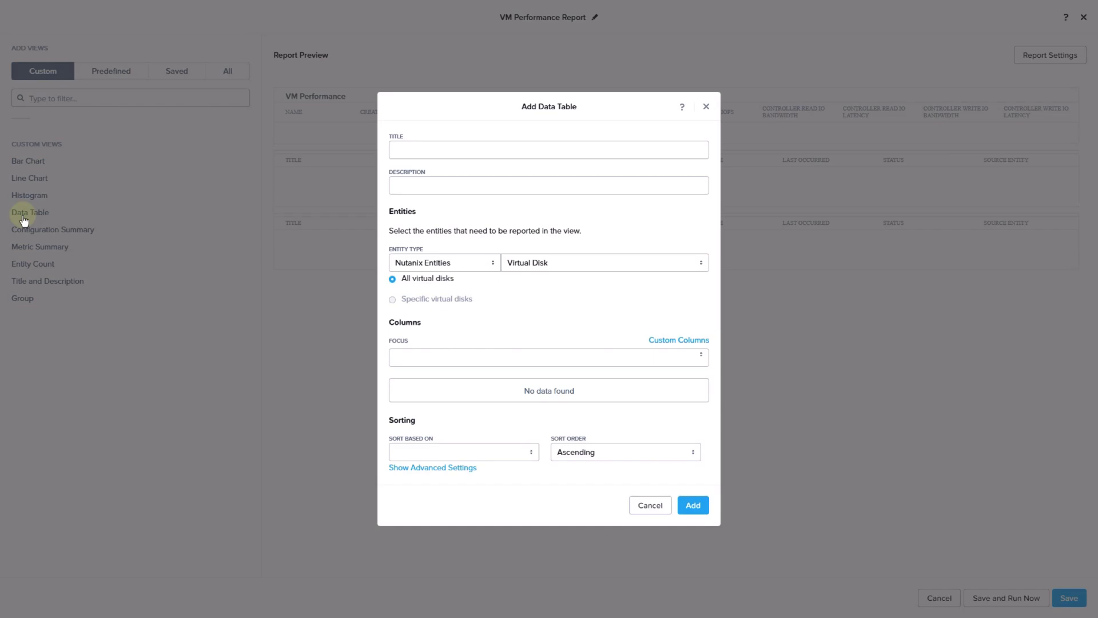
click(477, 149)
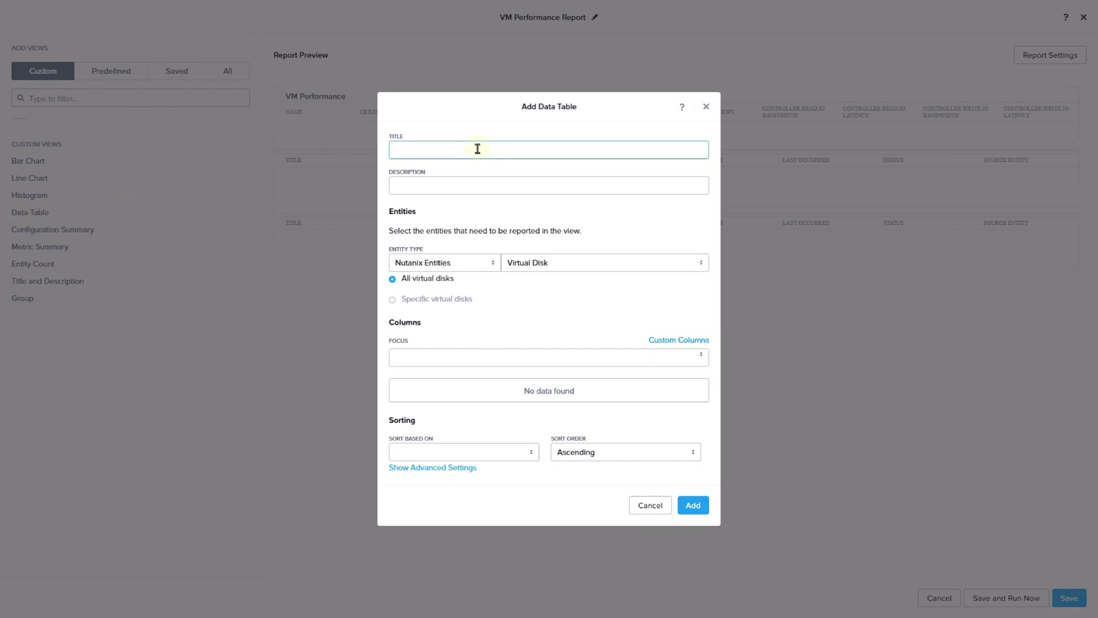
text(Critical Alerts)
Step: Make the table list Alert entities with Severity Equal to Critical, then save and run
click(567, 264)
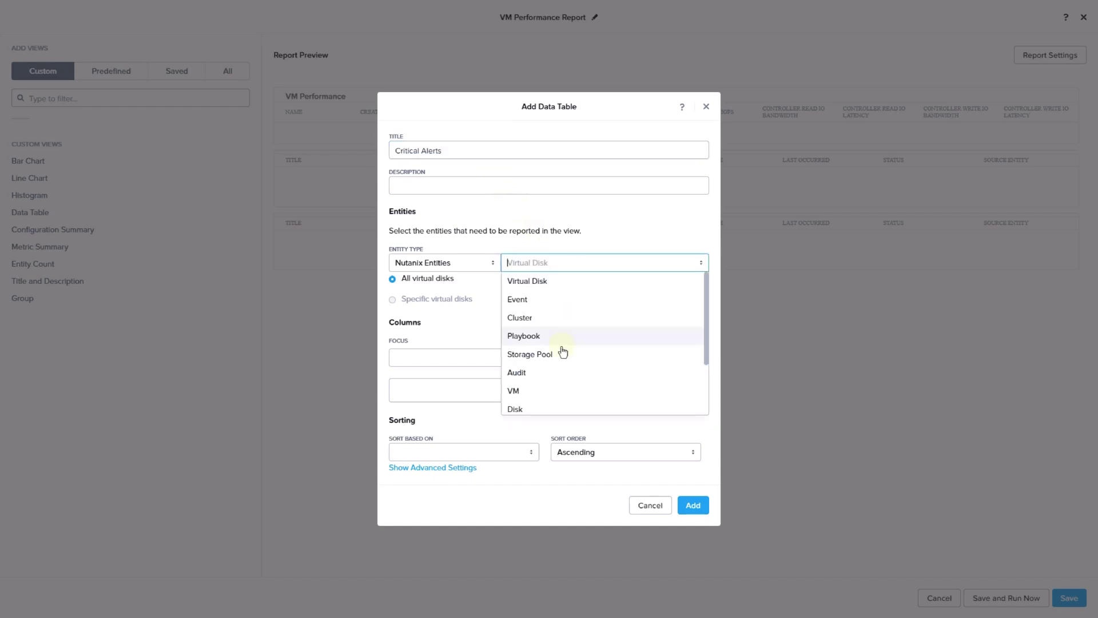
scroll(558, 343, down, 3)
click(516, 387)
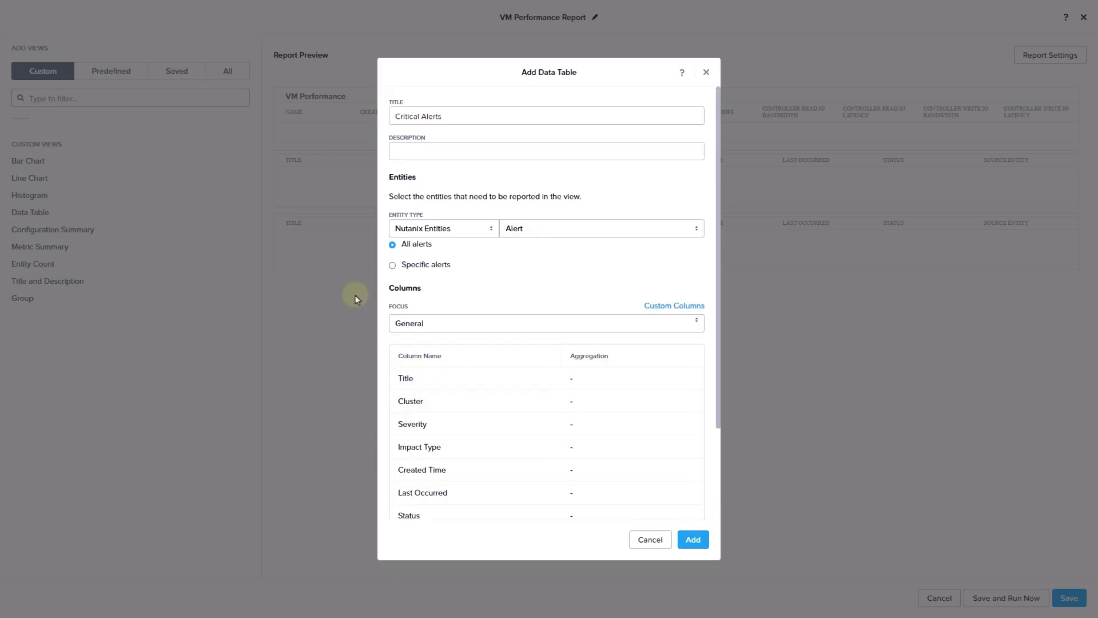
click(393, 267)
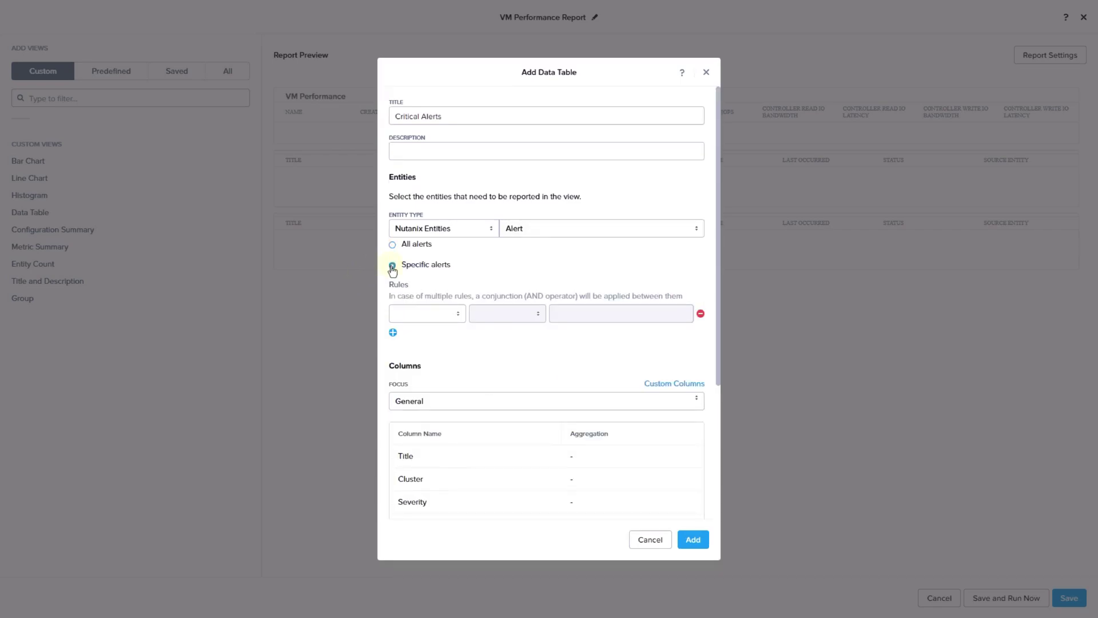
click(411, 313)
click(420, 369)
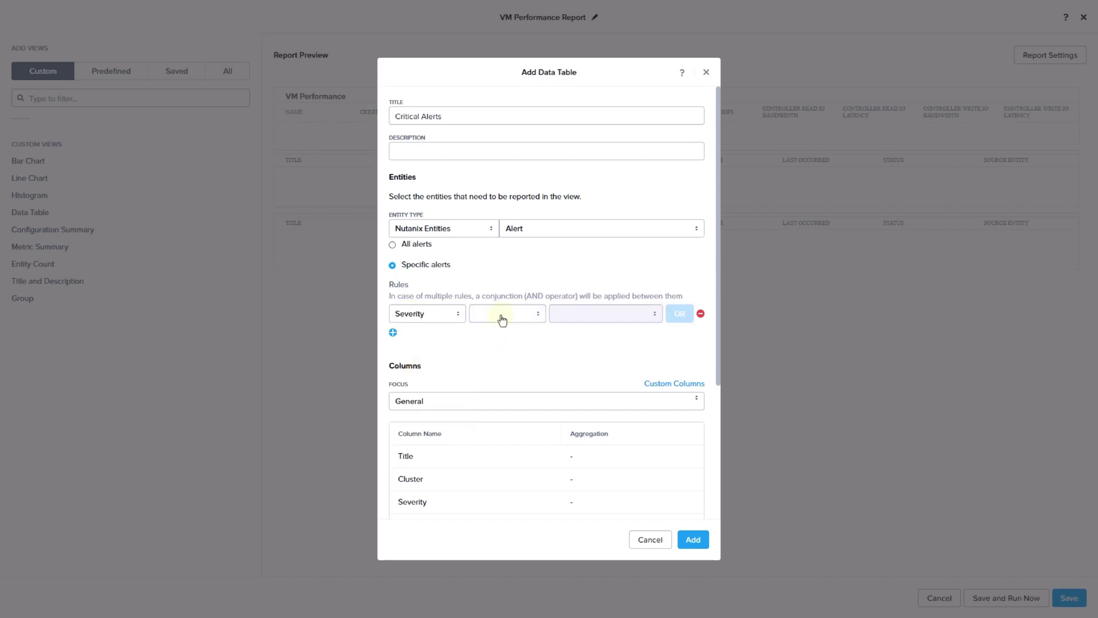
click(506, 312)
click(496, 334)
click(604, 314)
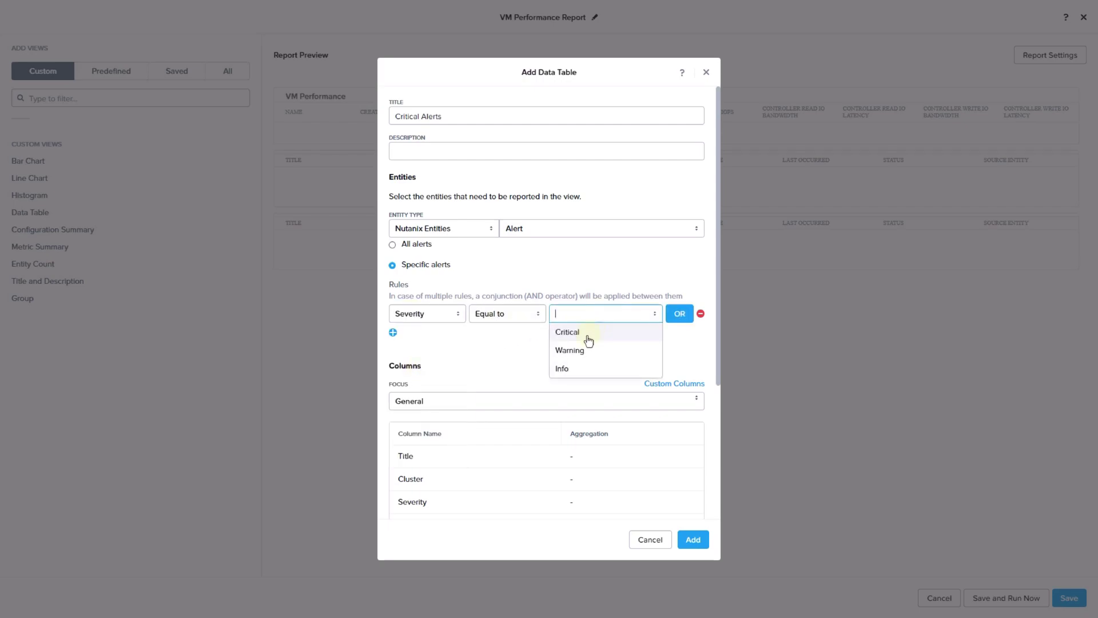
click(571, 333)
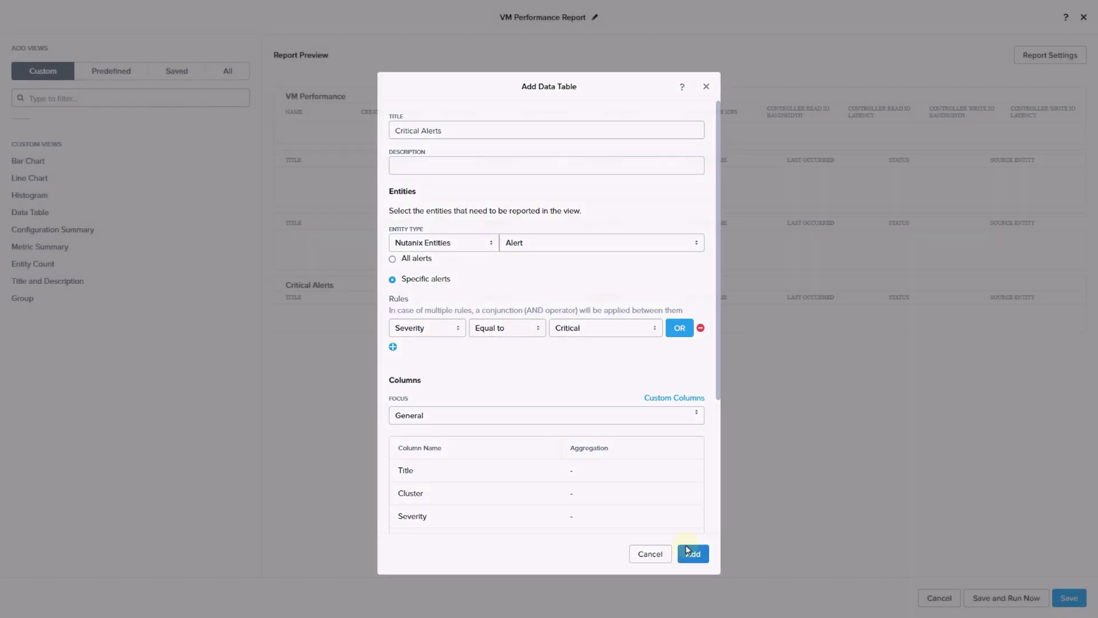
click(692, 539)
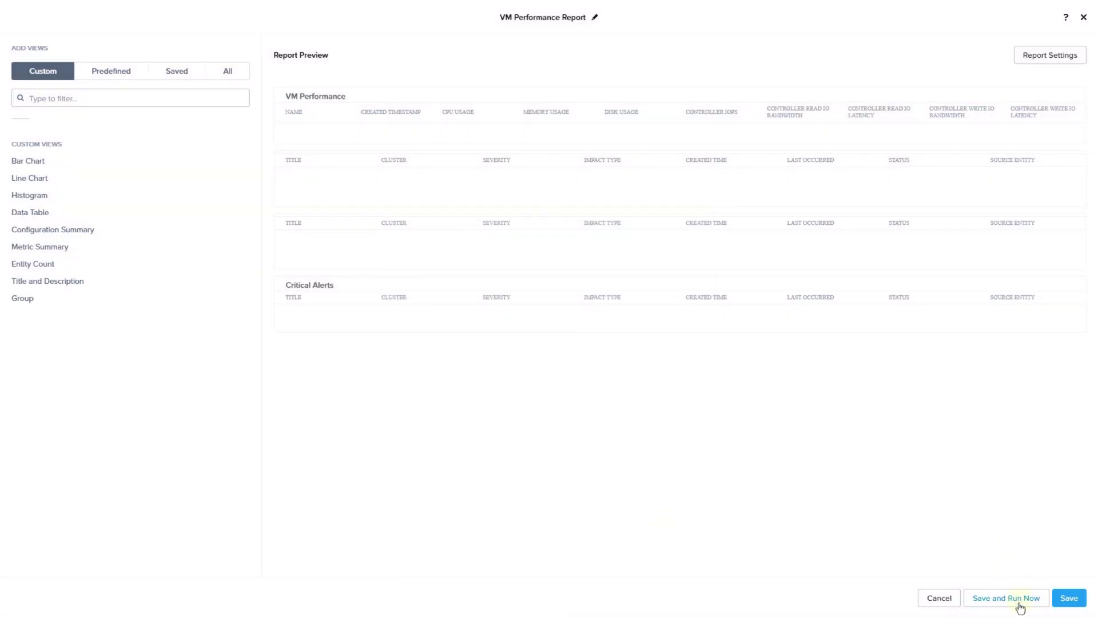
click(1018, 602)
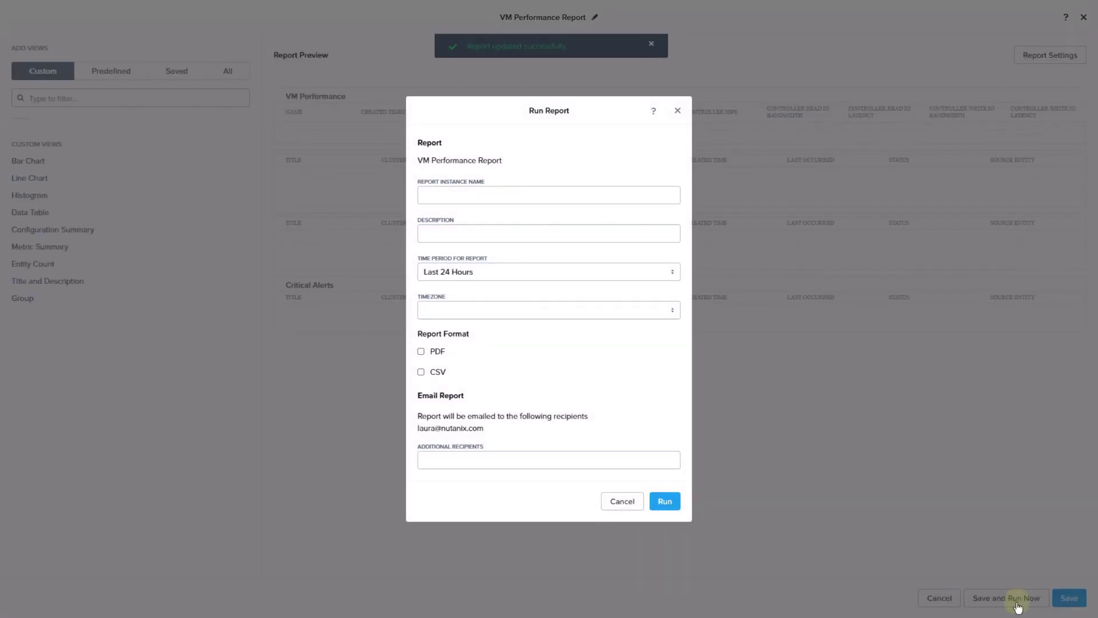
Step: Run the report with instance name 'Critical Alerts'
click(522, 195)
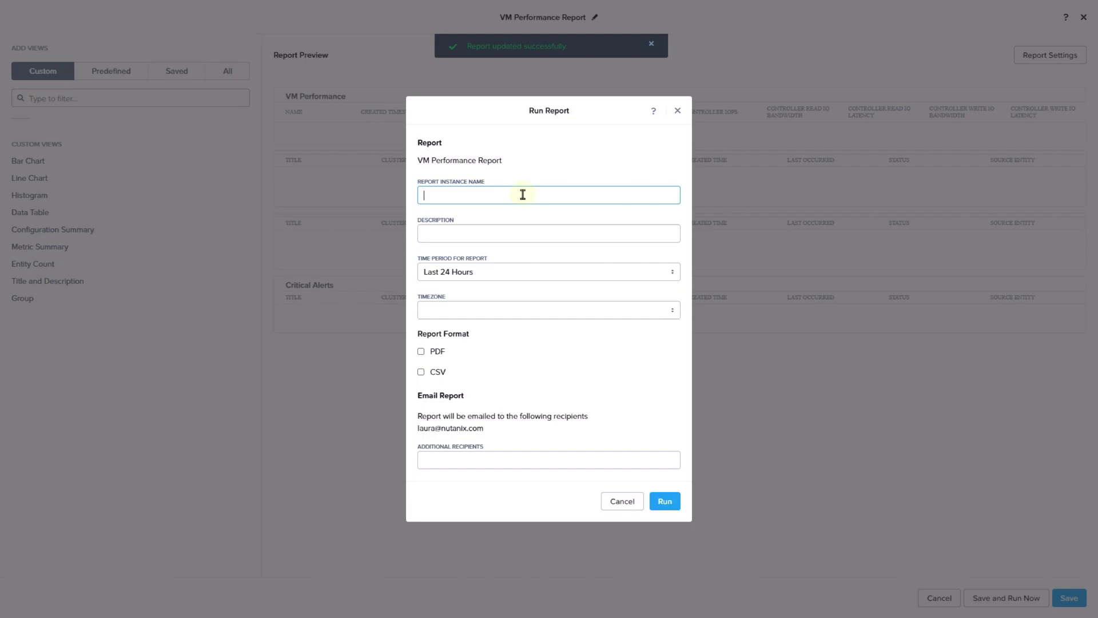
text(Critical Alerts)
click(663, 501)
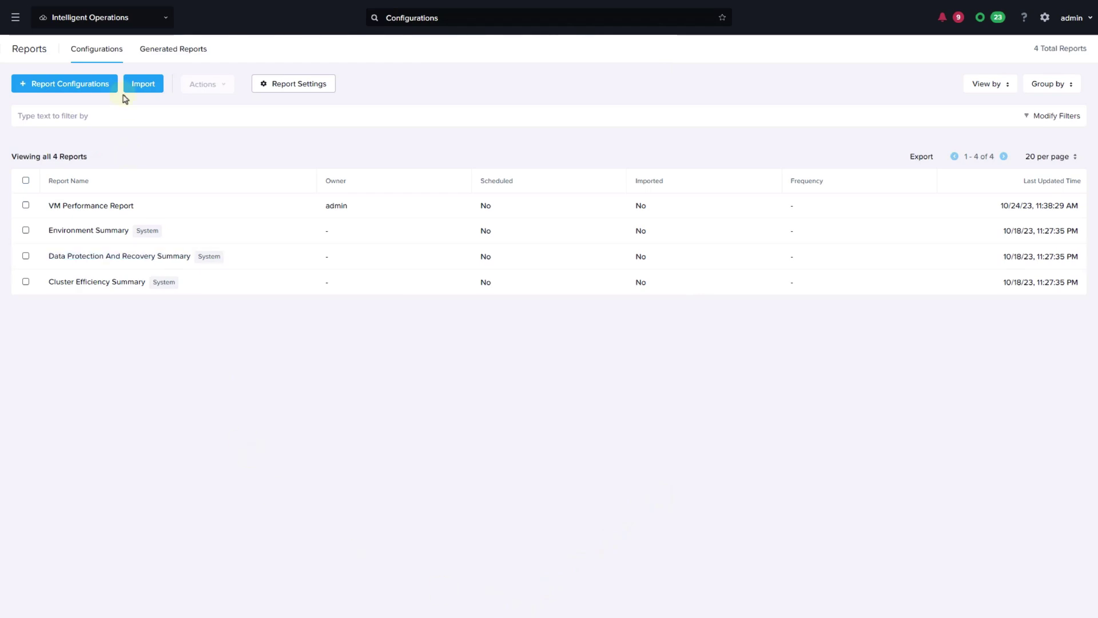
Step: Download the Critical Alerts report PDF from Generated Reports
click(159, 49)
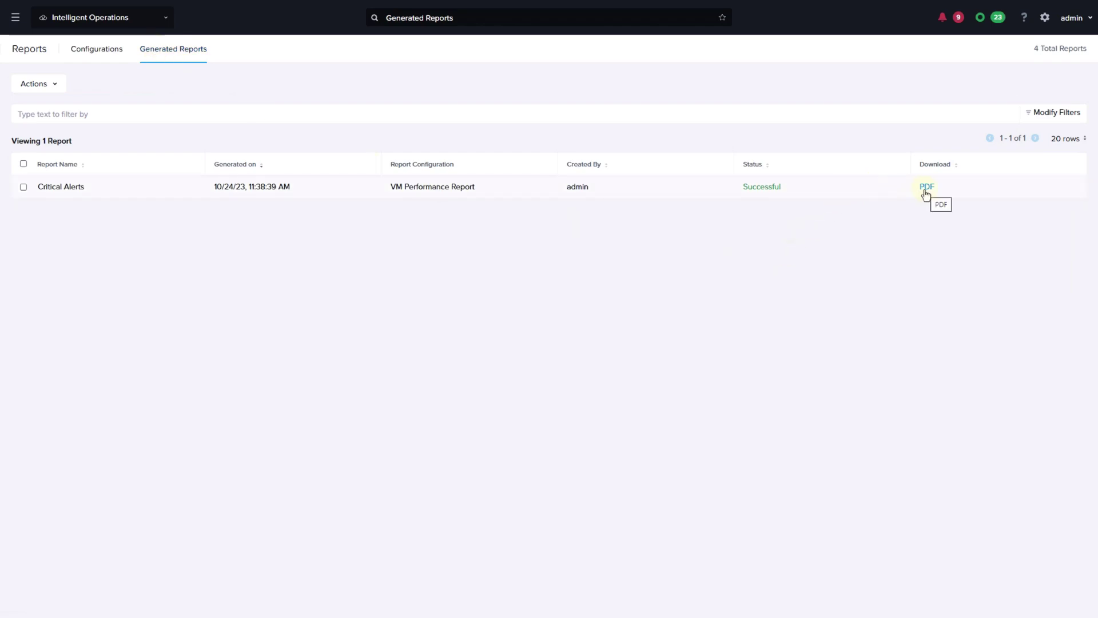
click(926, 188)
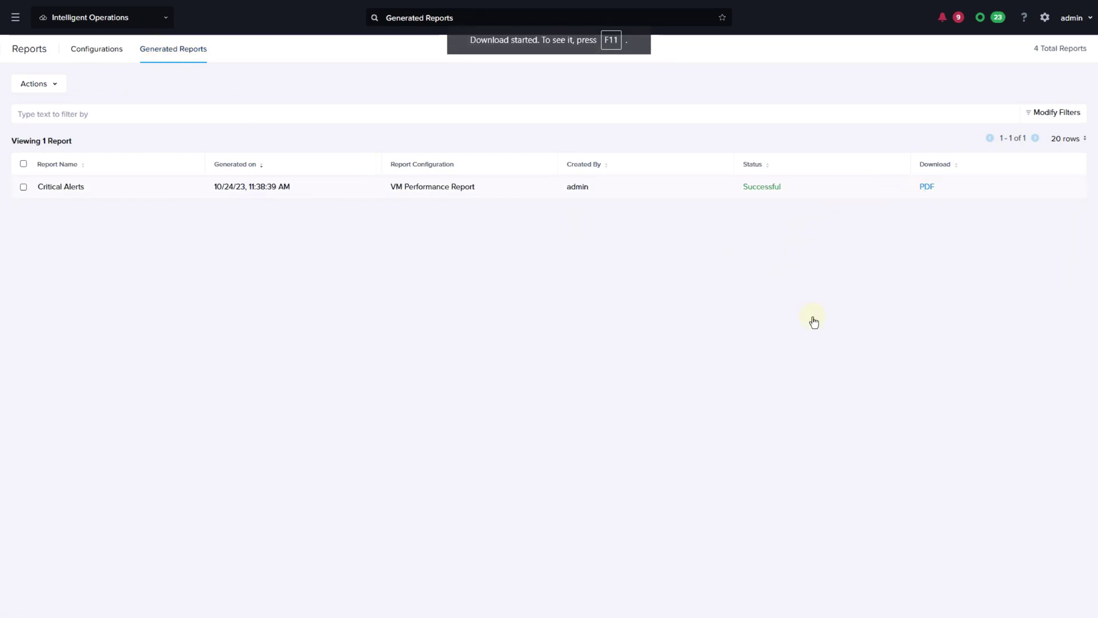